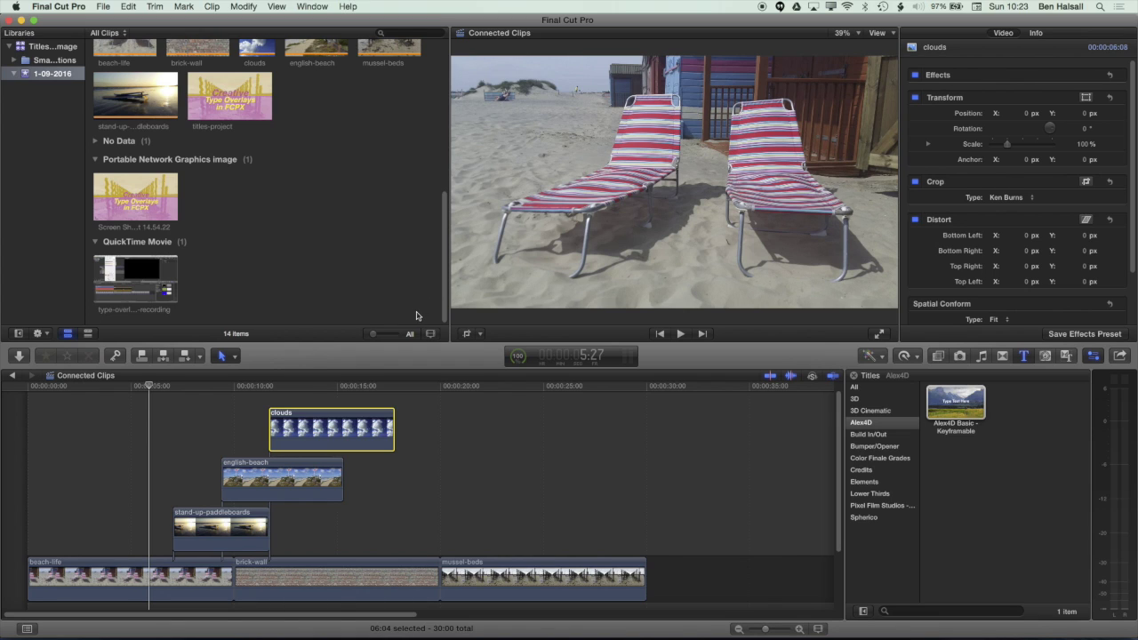
- Move the clouds clip below english-beach, starting at the brick-wall edit near 10 seconds
click(327, 387)
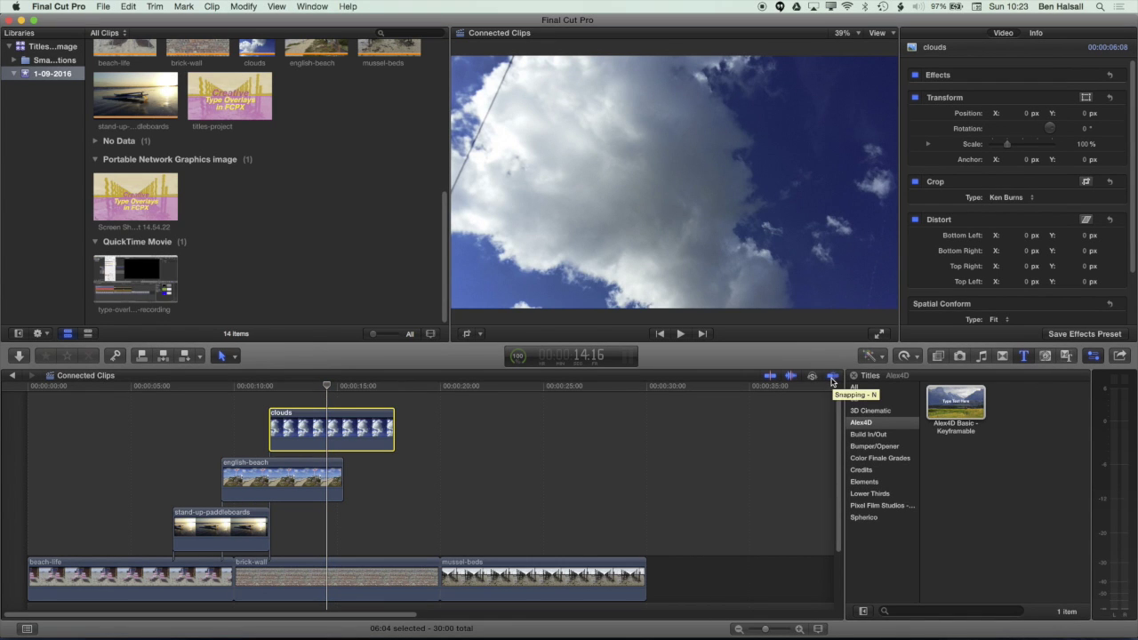
mouse_move(322, 429)
mouse_down()
mouse_move(481, 437)
mouse_move(481, 496)
mouse_move(465, 530)
mouse_move(393, 481)
mouse_move(395, 531)
mouse_move(331, 435)
mouse_up()
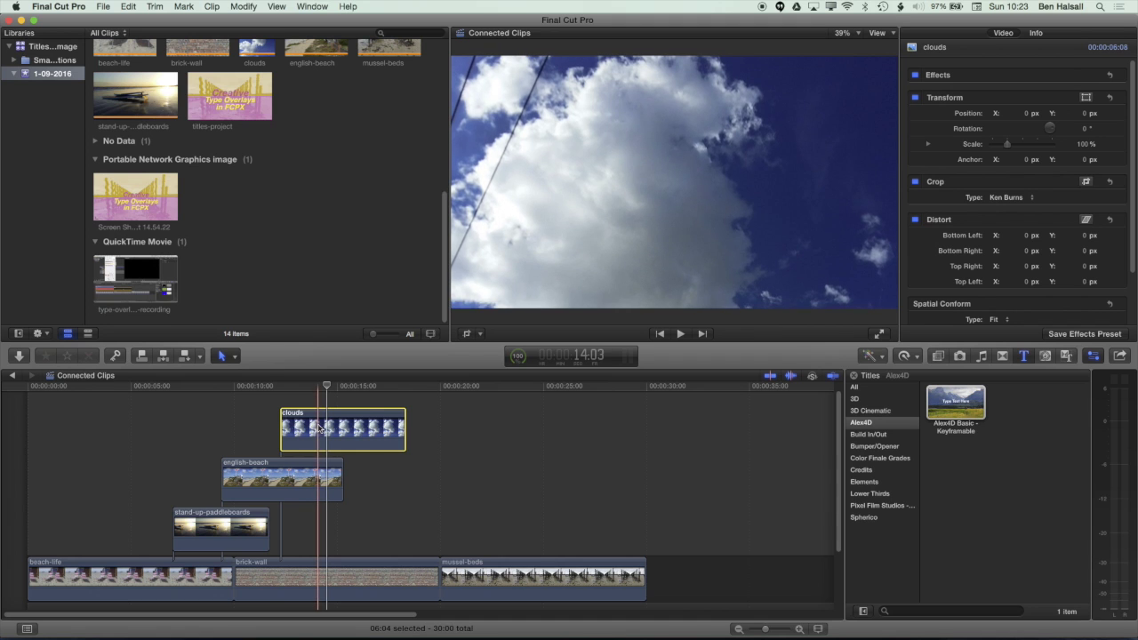
drag(322, 431, 265, 484)
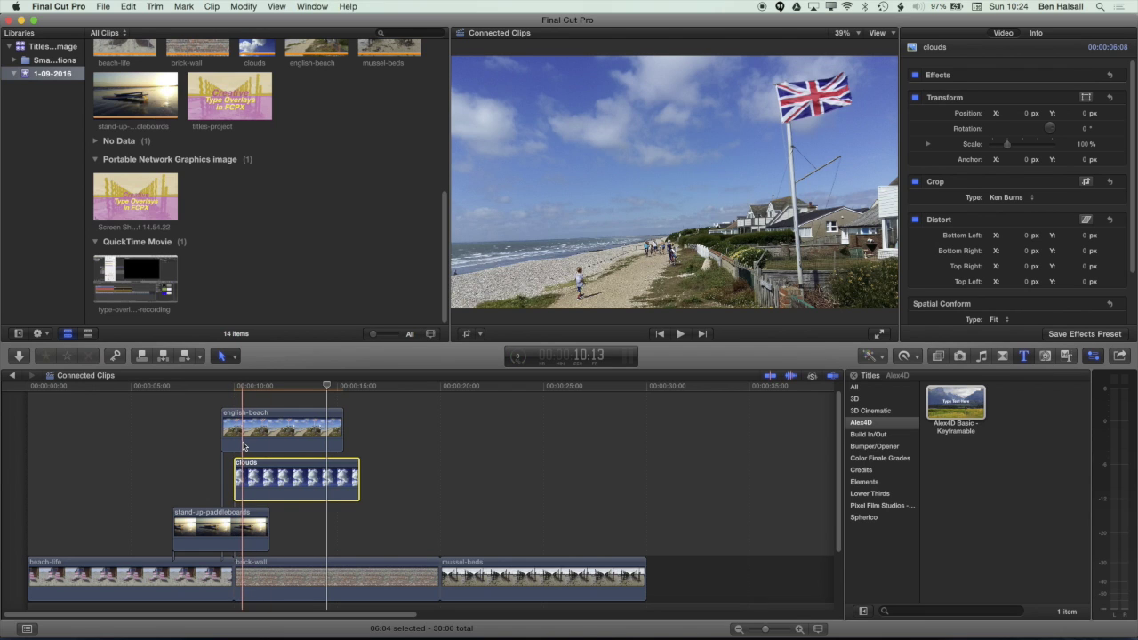
click(247, 387)
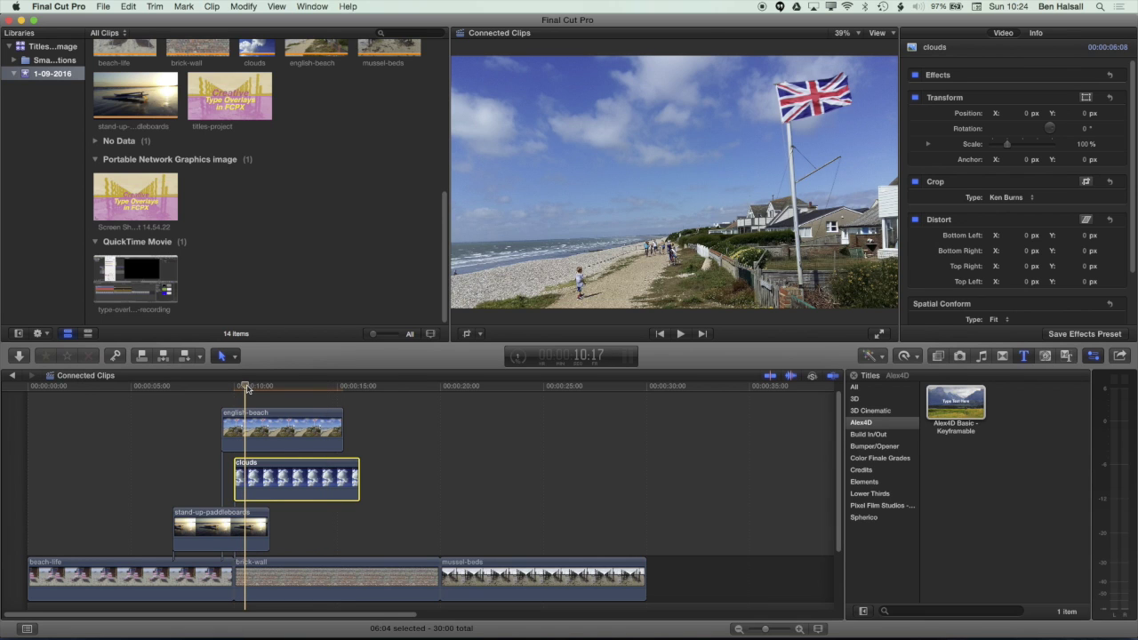
- Return clouds above english-beach and select it with english-beach and stand-up-paddleboards
drag(277, 474, 295, 425)
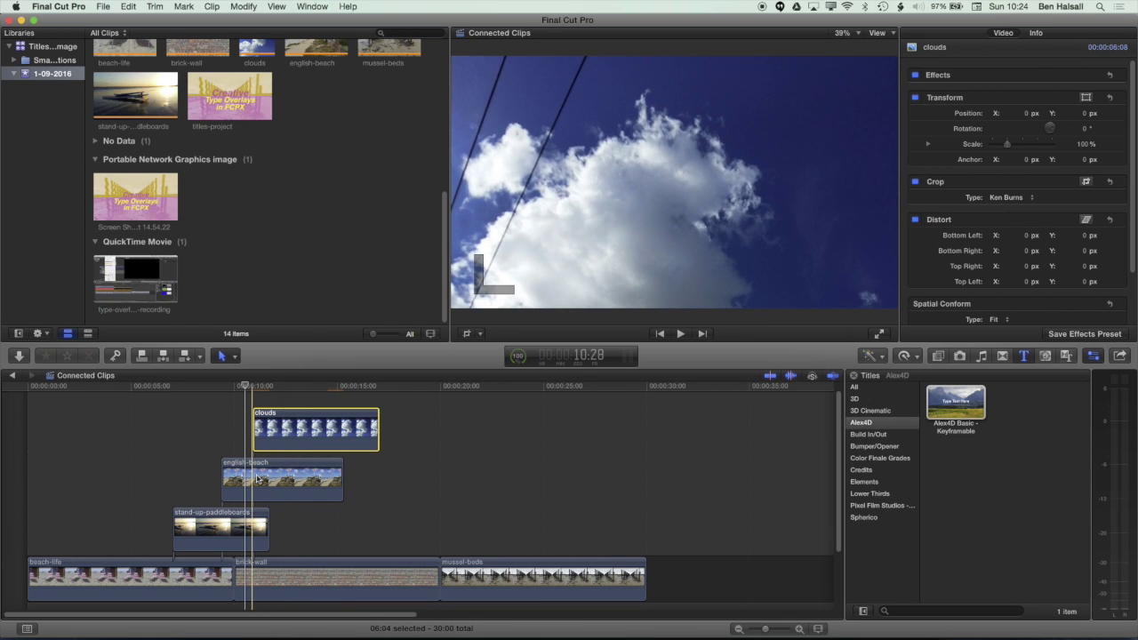
super+click(258, 480)
super+click(219, 526)
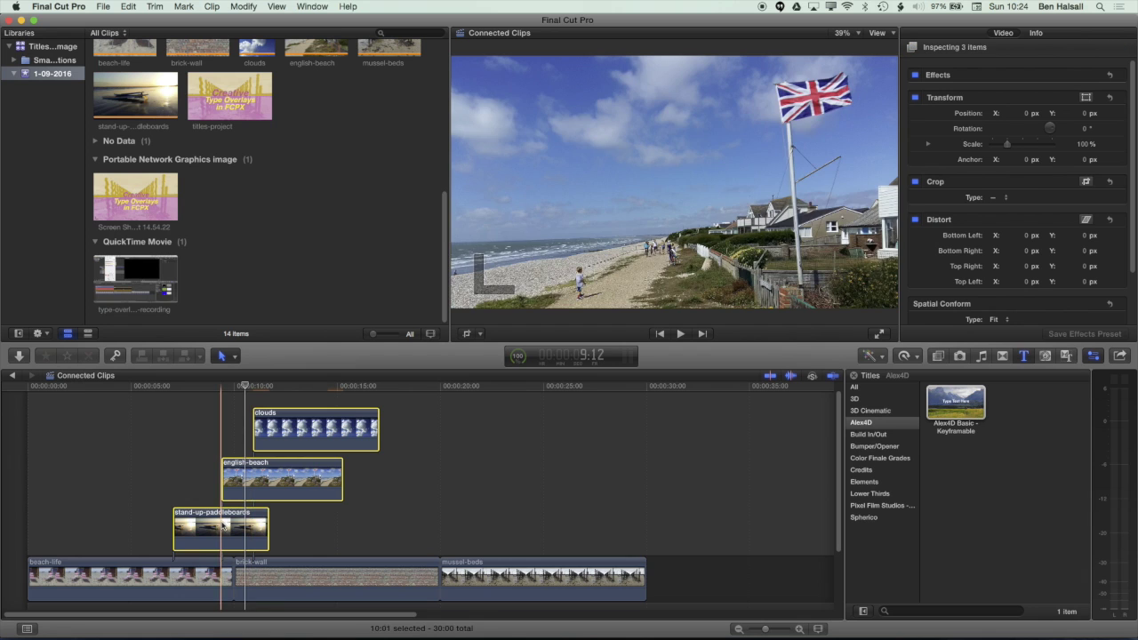
- Shift the three connected clips later so english-beach starts with brick-wall, around 11 seconds
drag(303, 440, 348, 435)
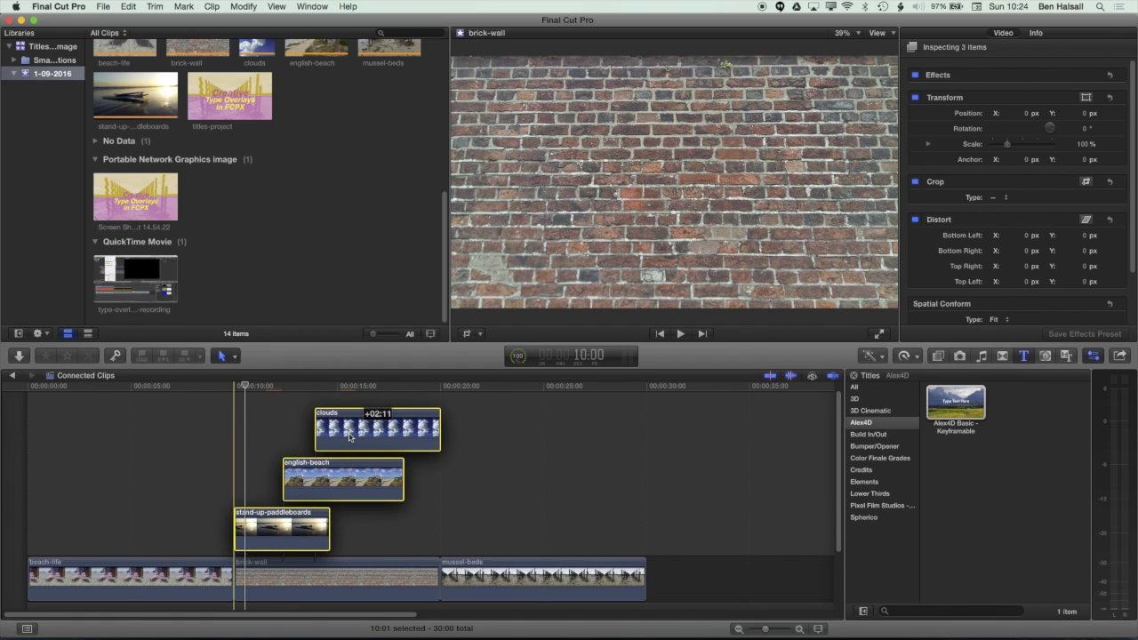
drag(349, 436, 301, 439)
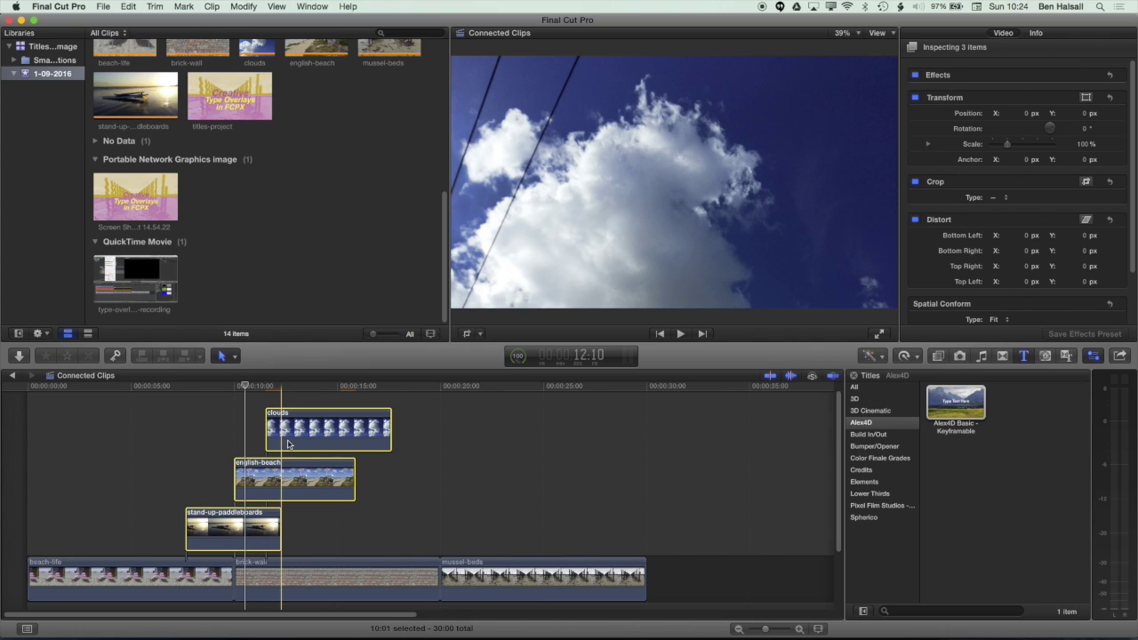
click(258, 391)
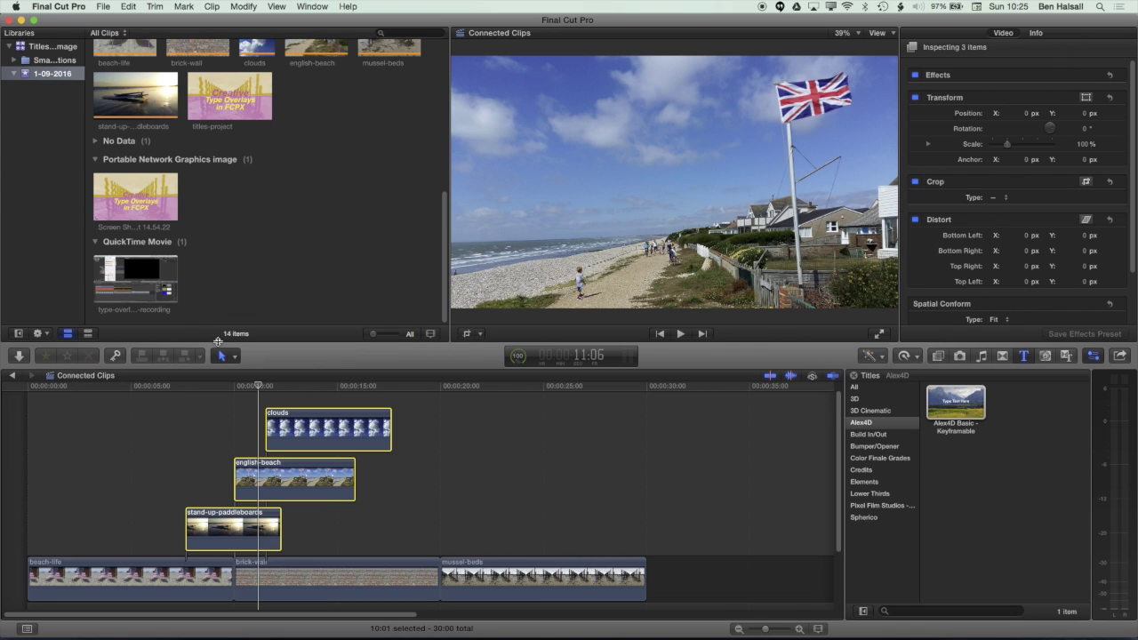
- Nudge clouds, english-beach and stand-up-paddleboards a few frames later, then clear the selection
key(comma)
key(comma)
key(comma)
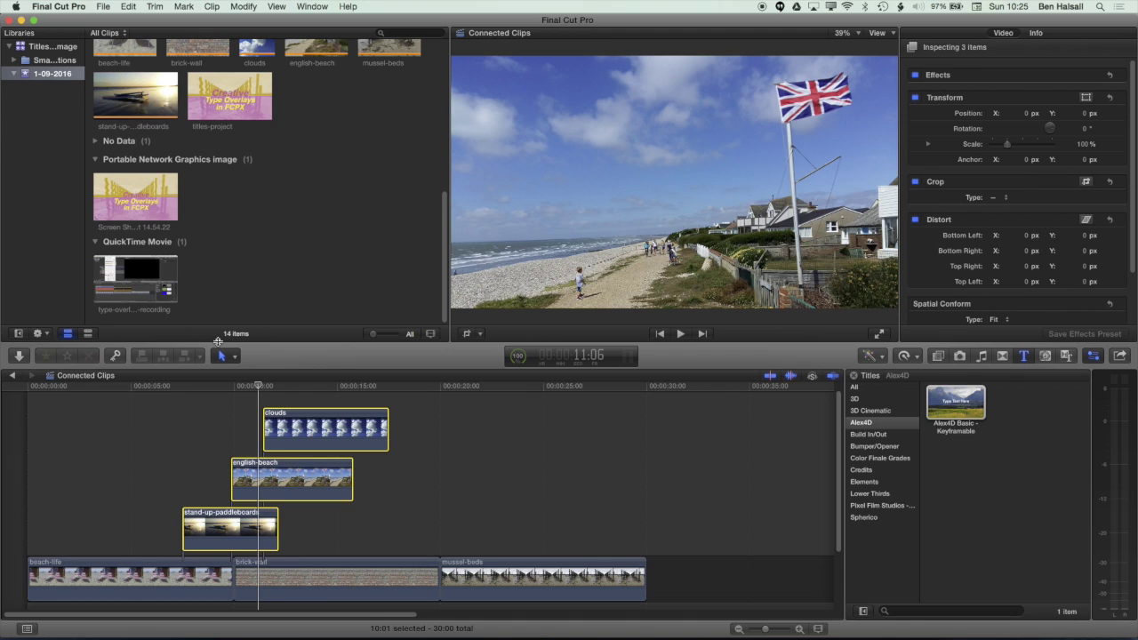
key(period)
key(period)
key(period)
key(period)
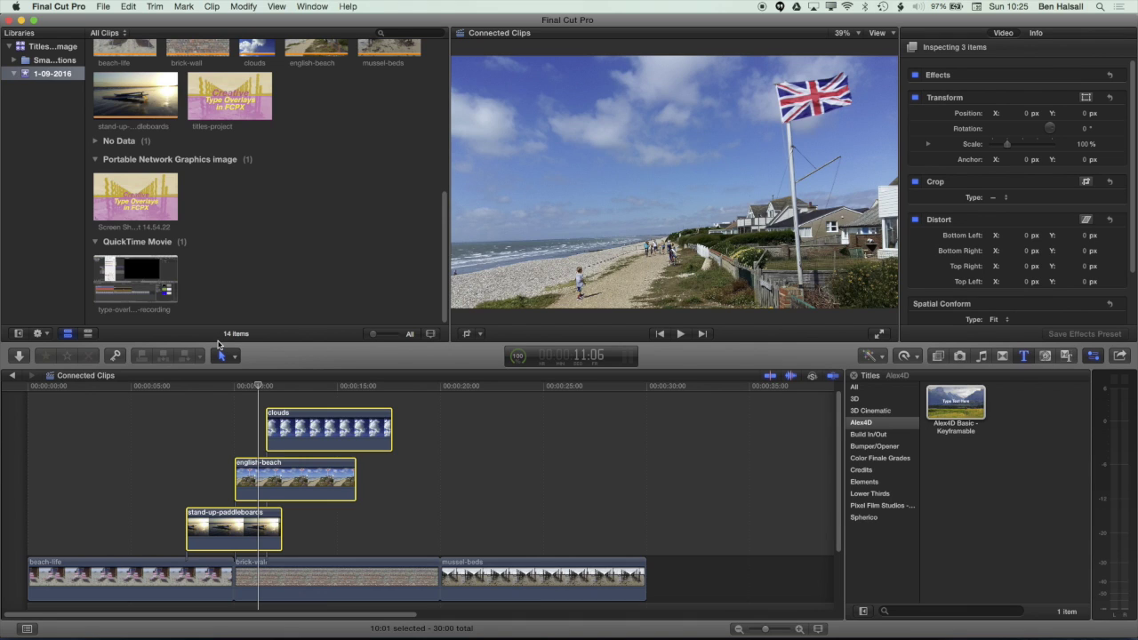
key(shift+period)
key(shift+period)
key(shift+period)
key(shift+period)
key(shift+period)
key(shift+period)
key(shift+comma)
key(shift+comma)
key(shift+comma)
key(shift+comma)
key(shift+comma)
key(shift+comma)
key(shift+period)
key(shift+period)
key(shift+period)
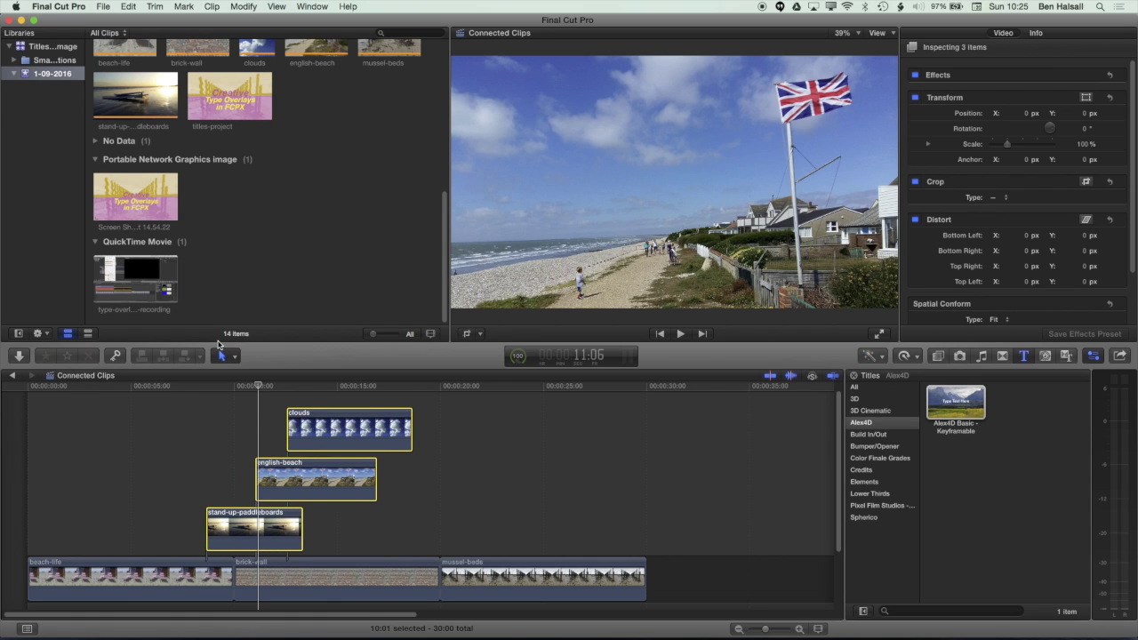
click(224, 386)
- After a brief playback check, select stand-up-paddleboards and clouds together
click(230, 490)
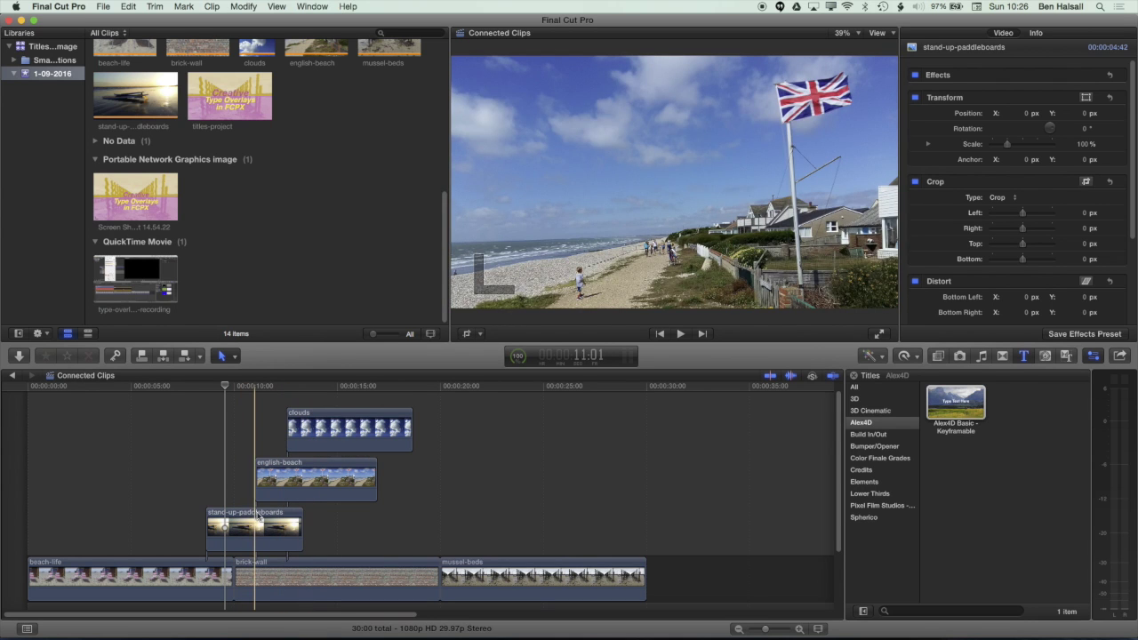
click(257, 525)
super+click(316, 480)
super+click(315, 442)
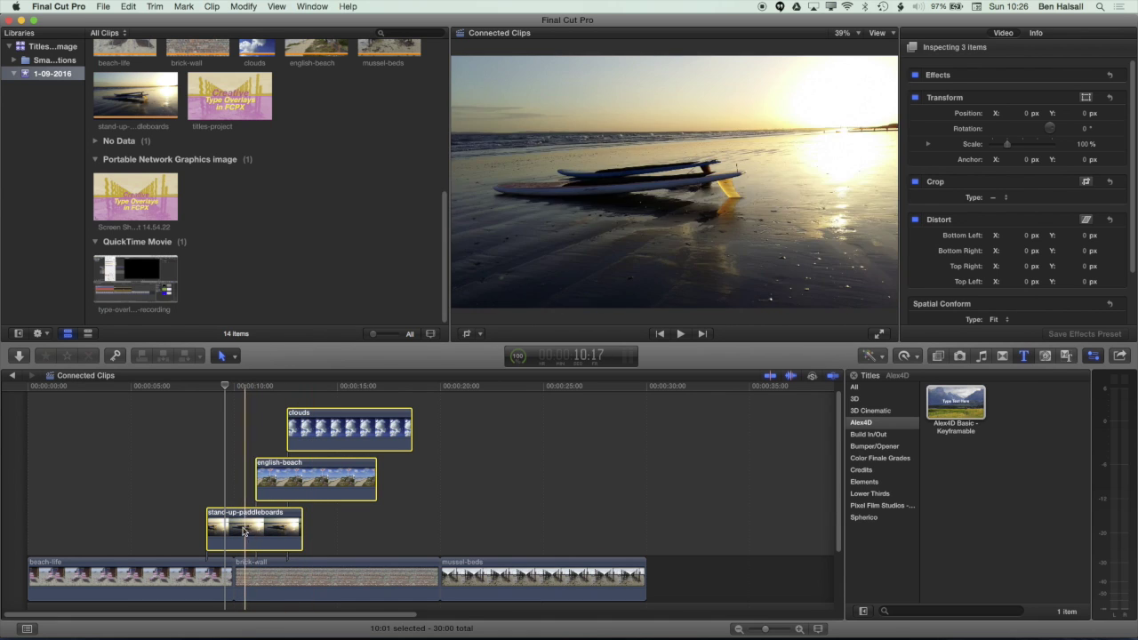
click(207, 484)
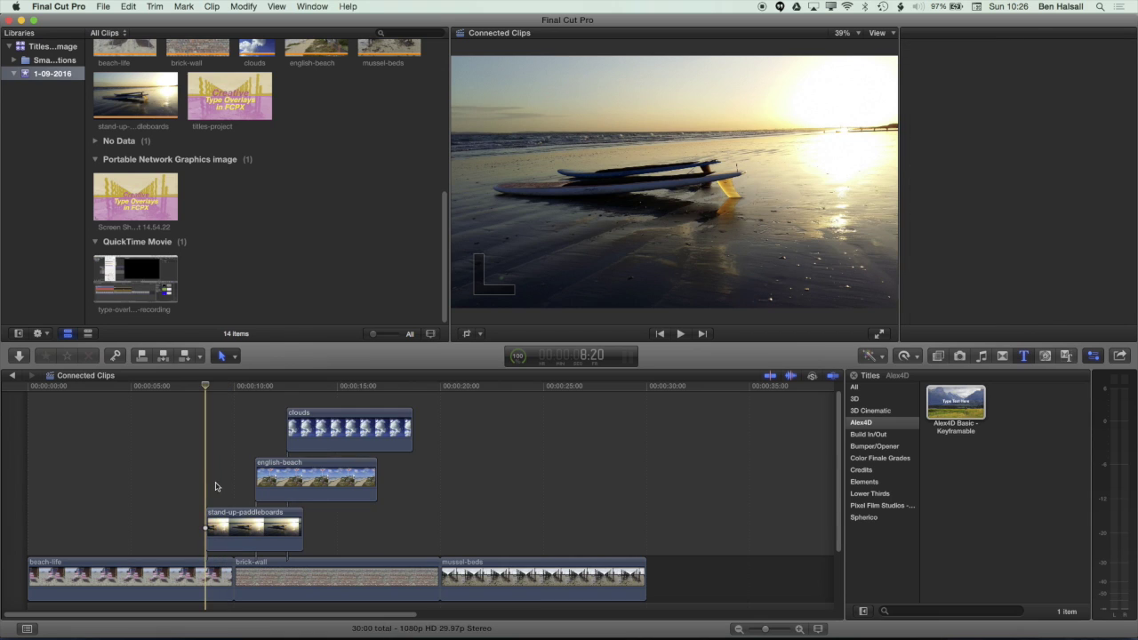
key(space)
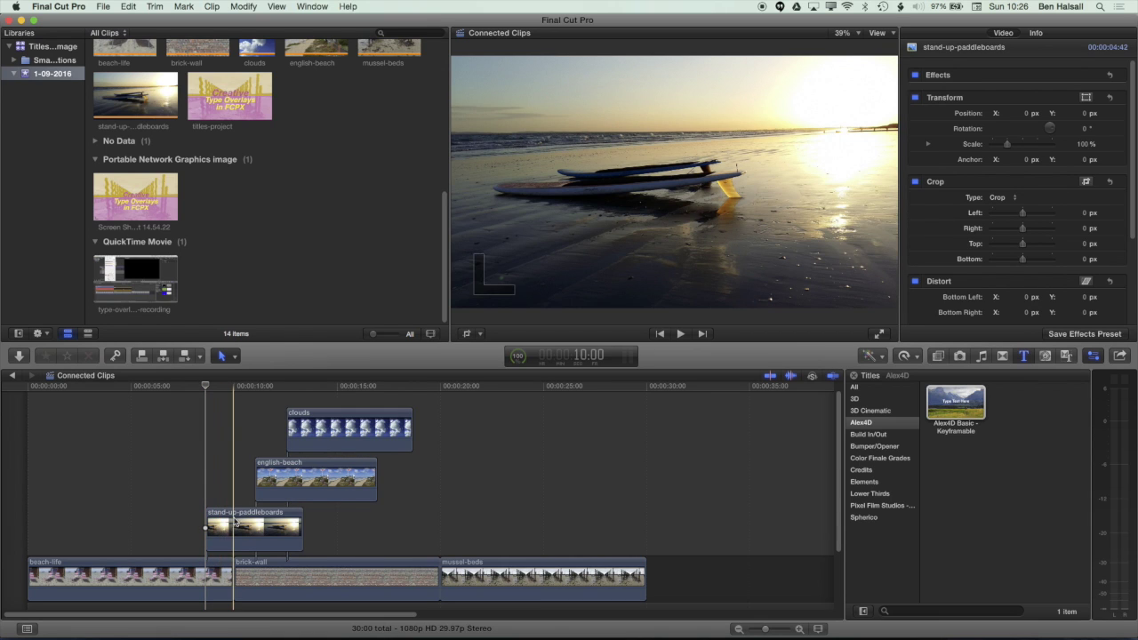
click(224, 529)
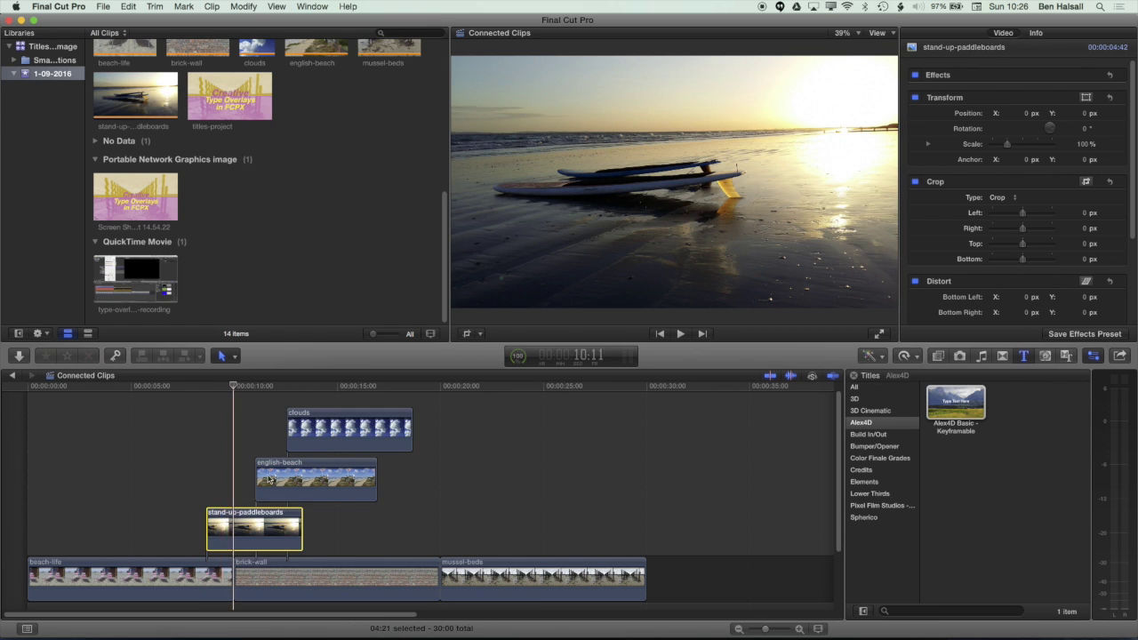
super+click(313, 436)
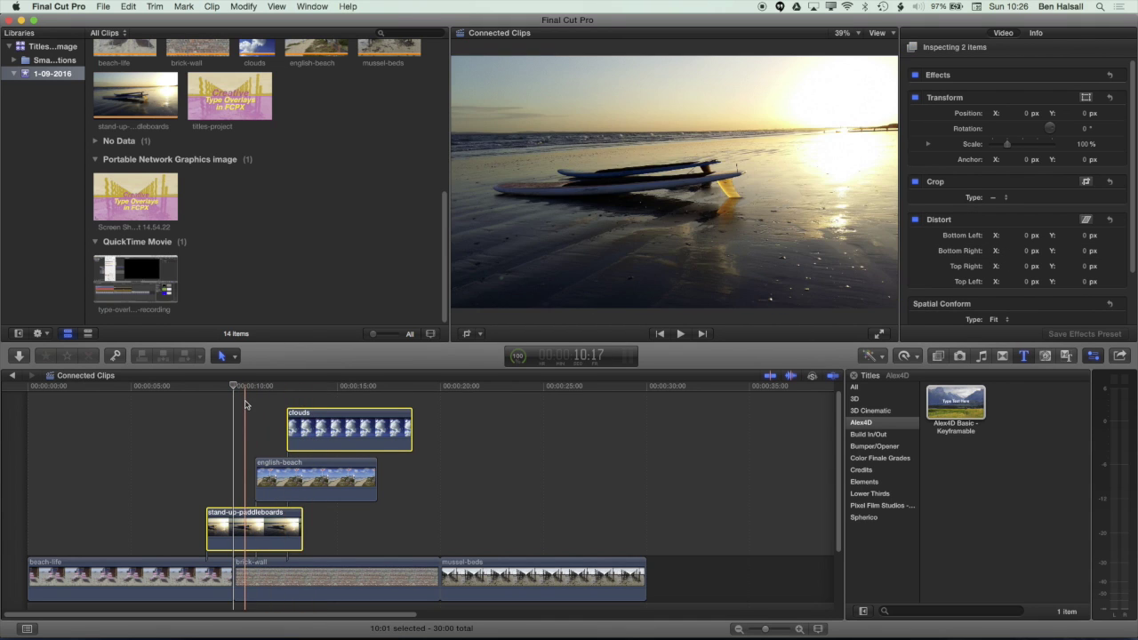
drag(322, 427, 299, 425)
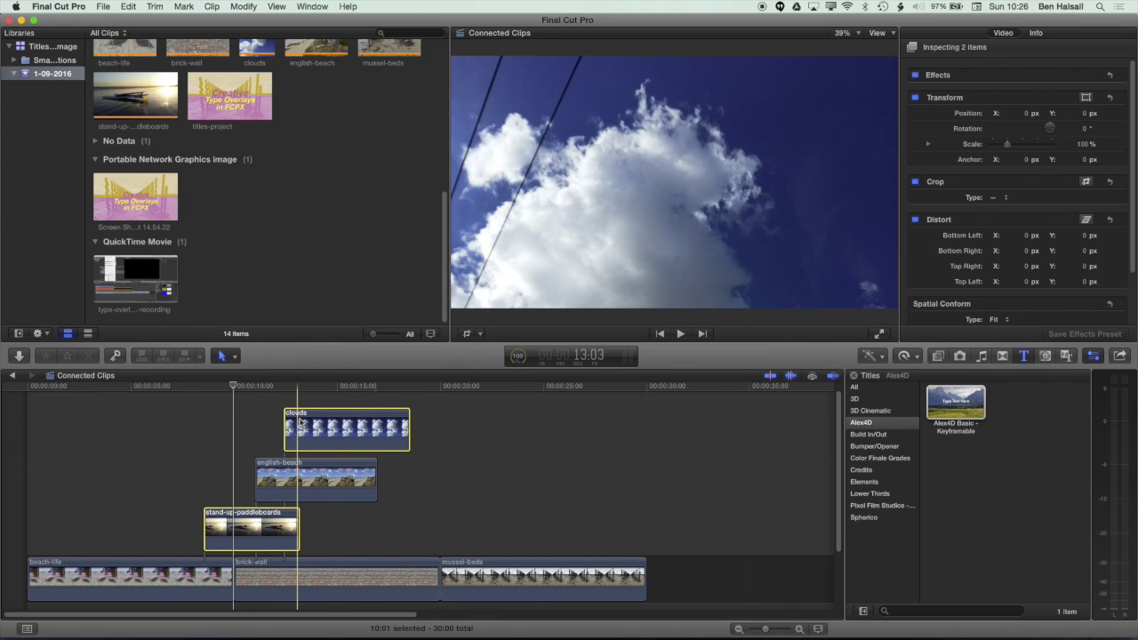
drag(300, 425, 302, 424)
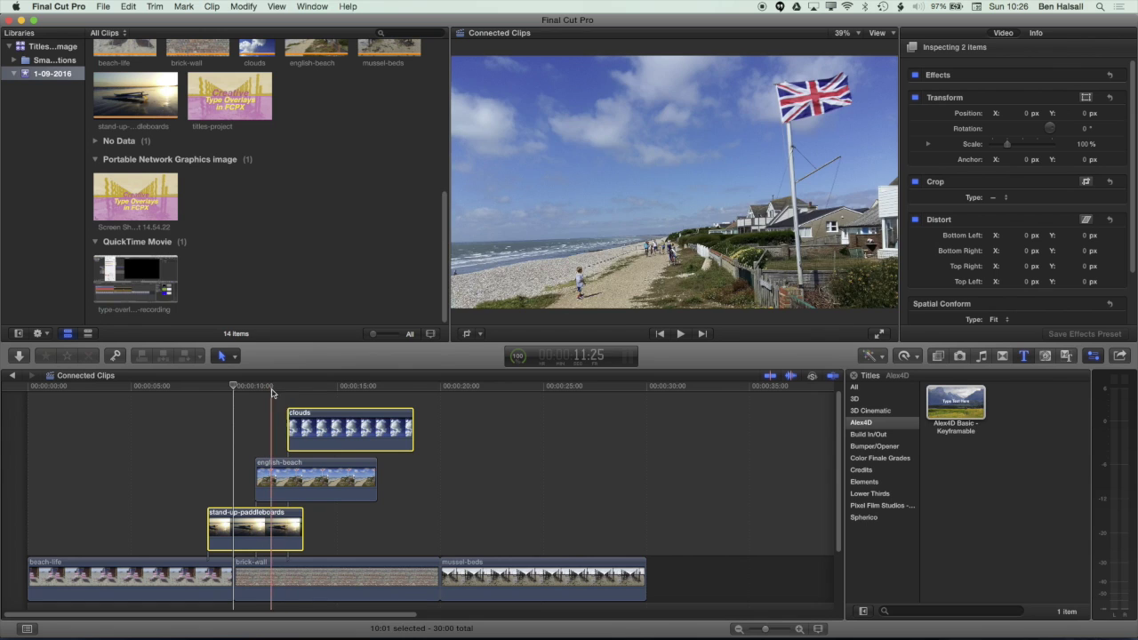
click(315, 413)
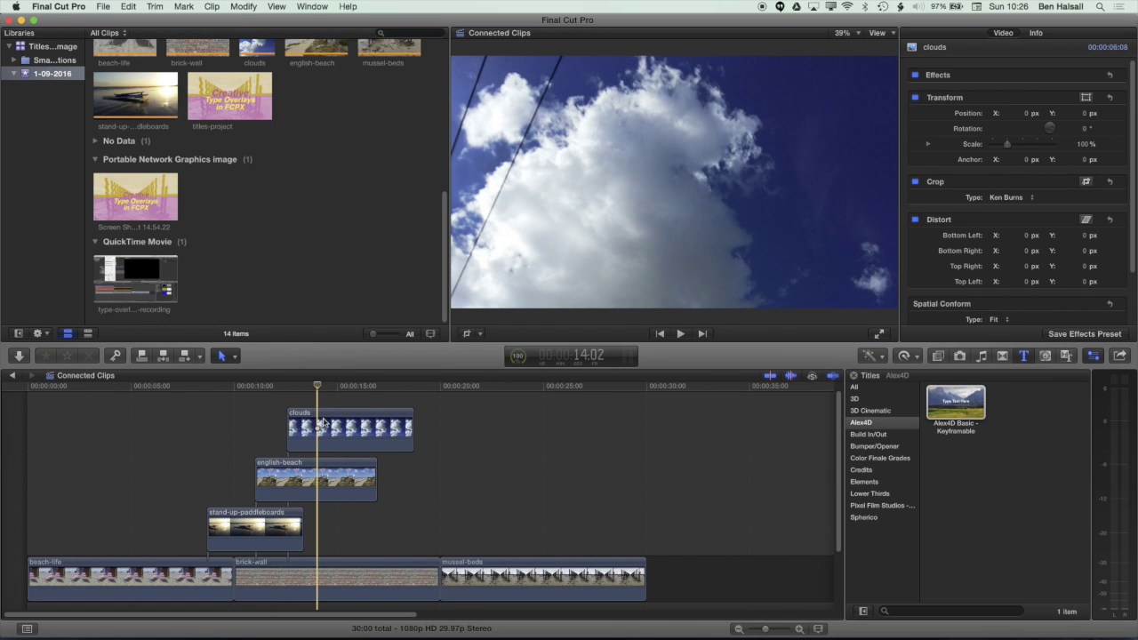
drag(240, 525, 215, 528)
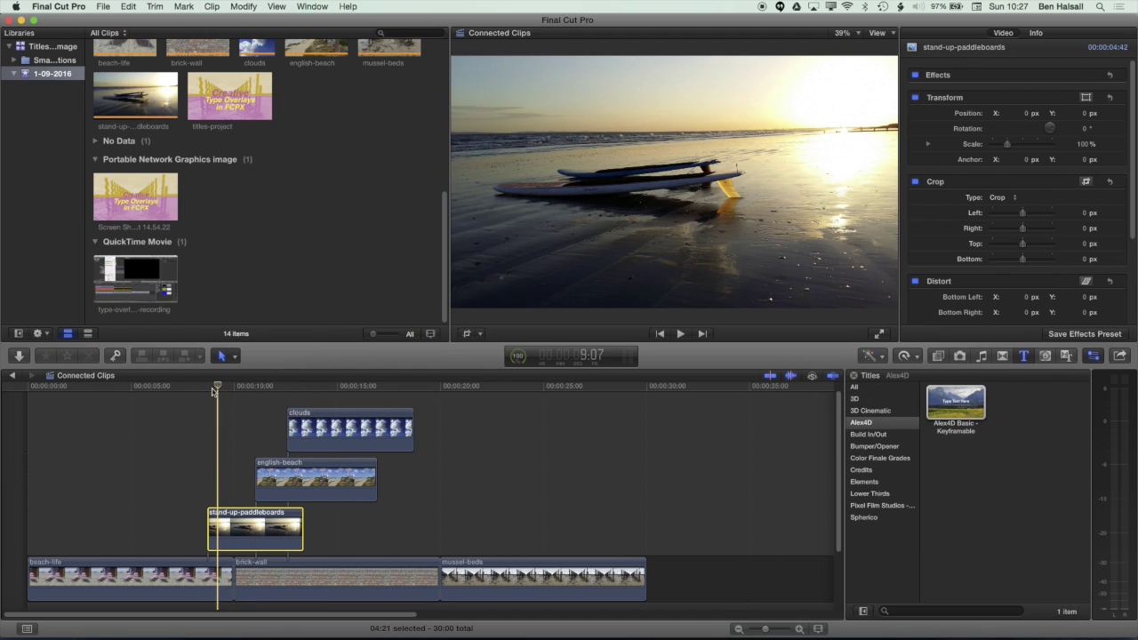
drag(239, 531, 256, 482)
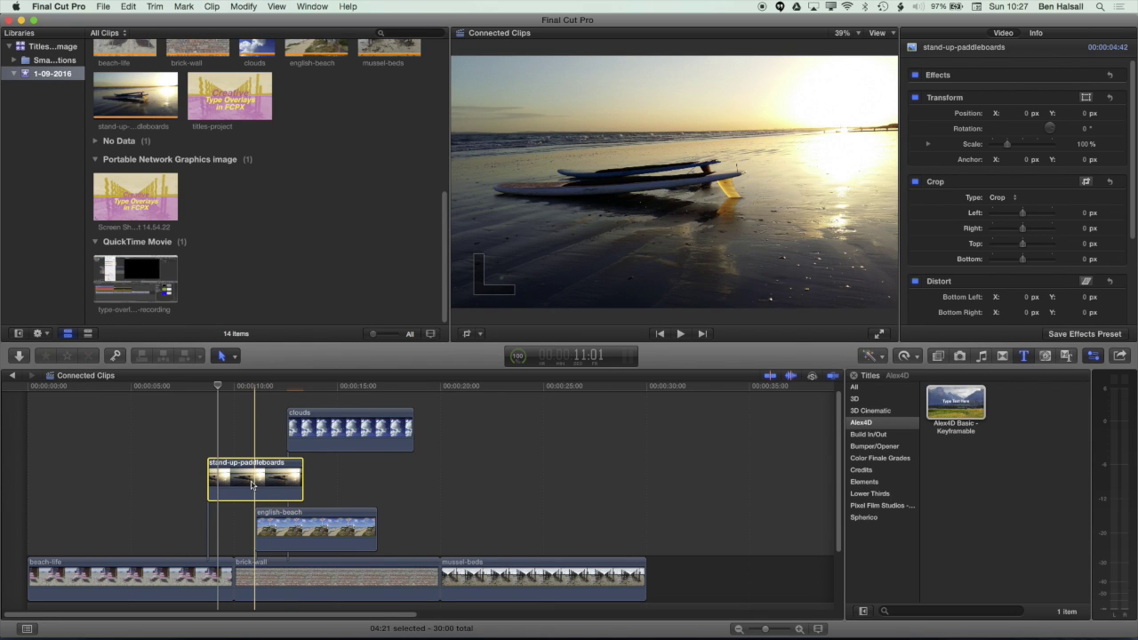
- Drop clouds between stand-up-paddleboards and english-beach and park the playhead at 12:18
click(332, 434)
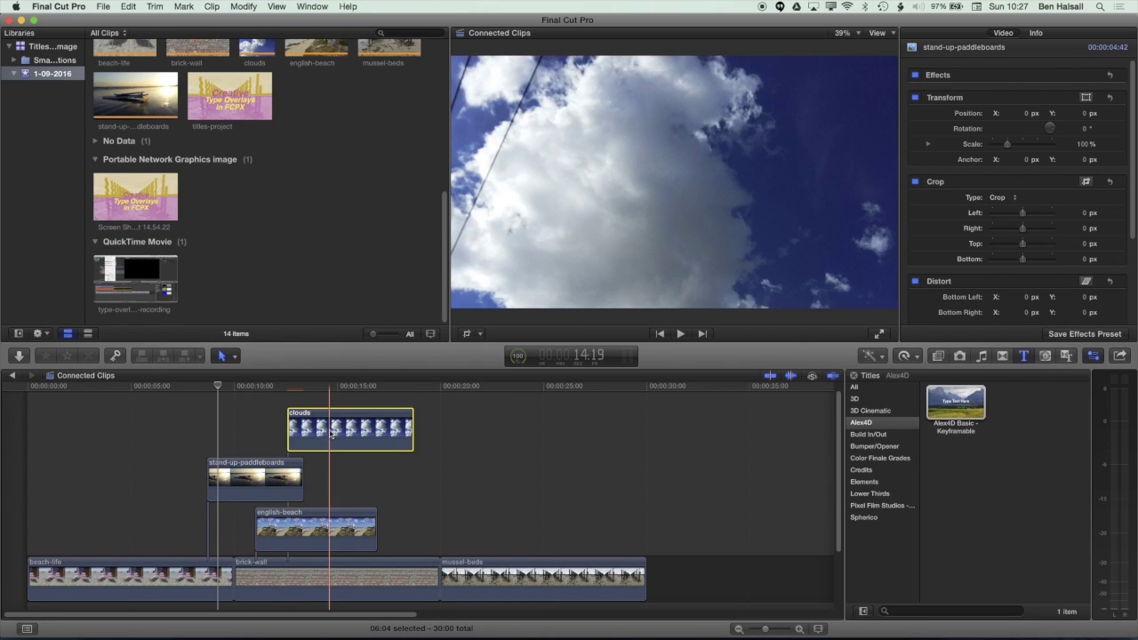
drag(338, 430, 336, 485)
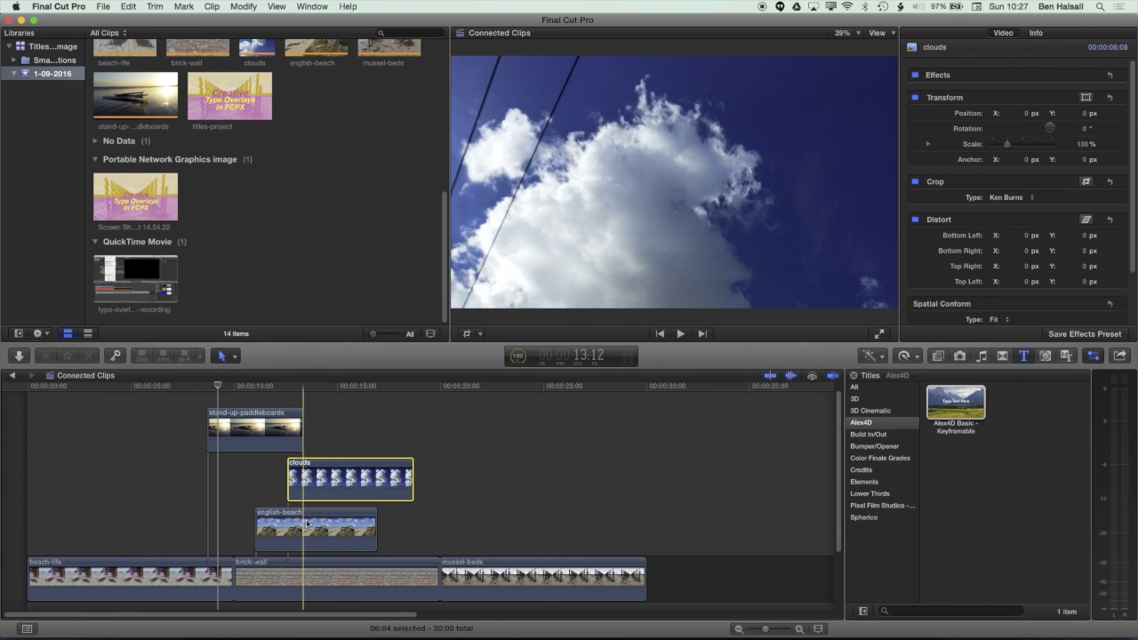
click(291, 389)
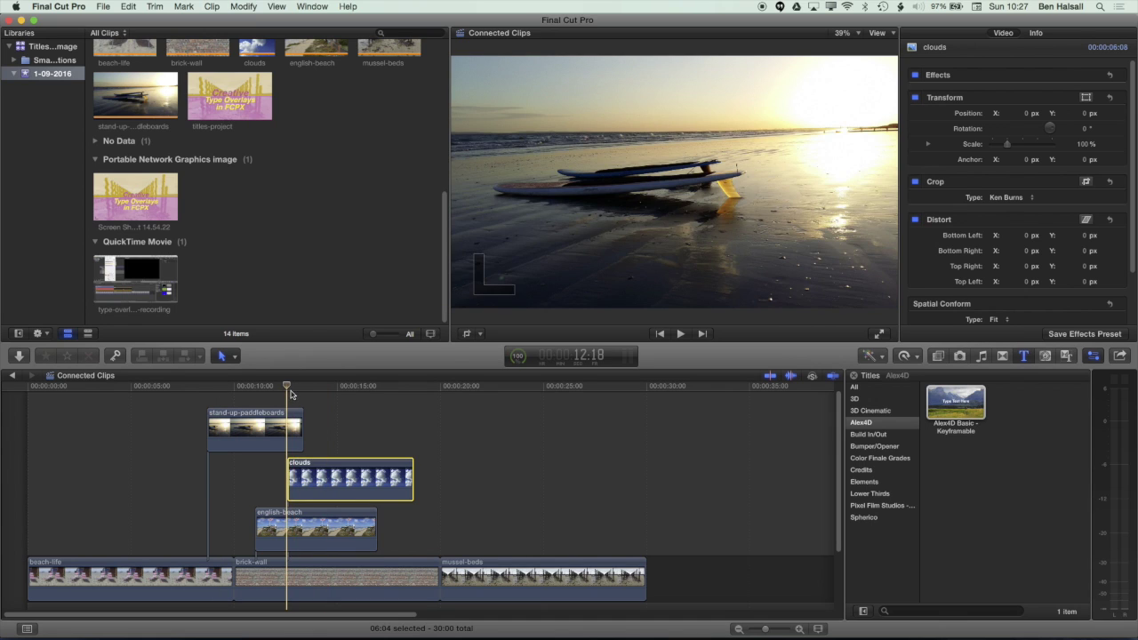
key(c)
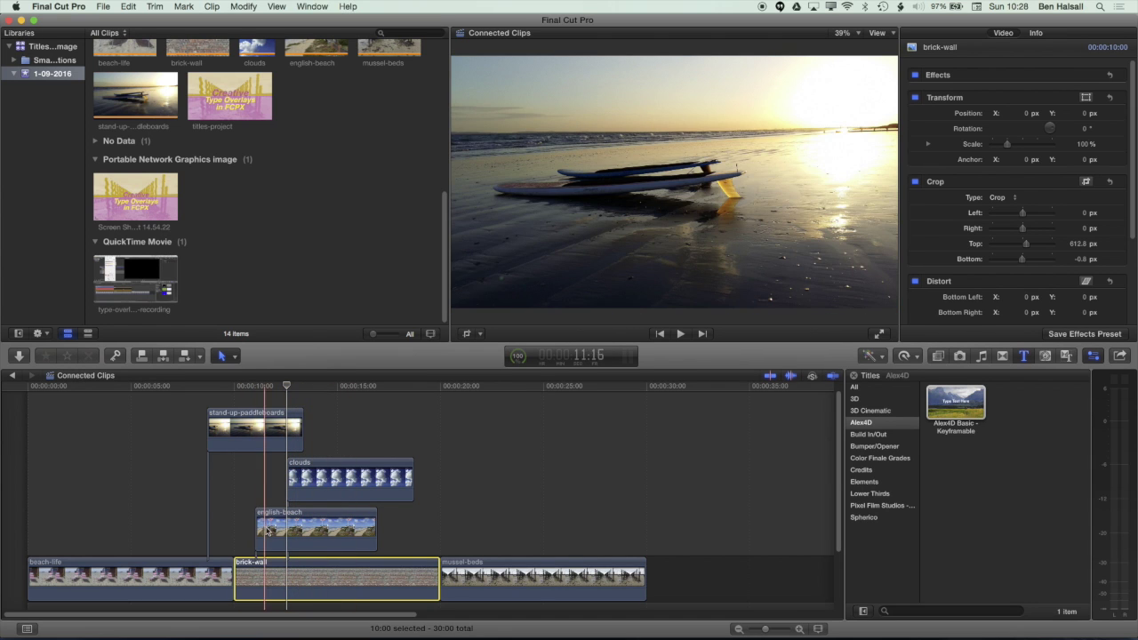
- Lift brick-wall from the primary storyline with Edit > Lift from Storyline, then drag it 03:12 later
click(293, 518)
click(308, 489)
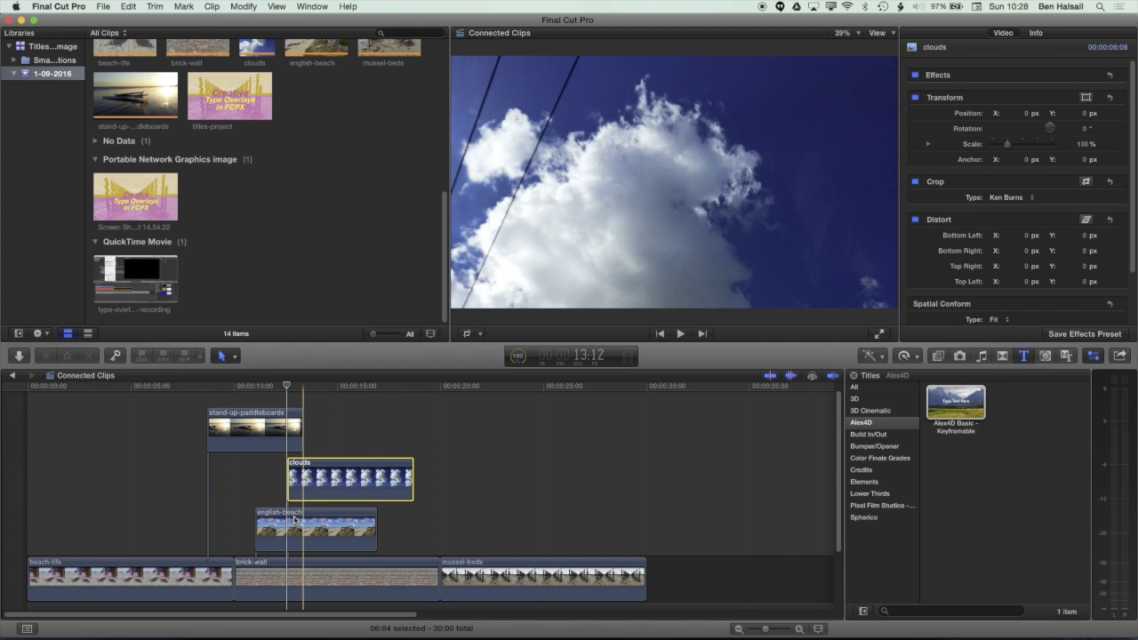
click(275, 581)
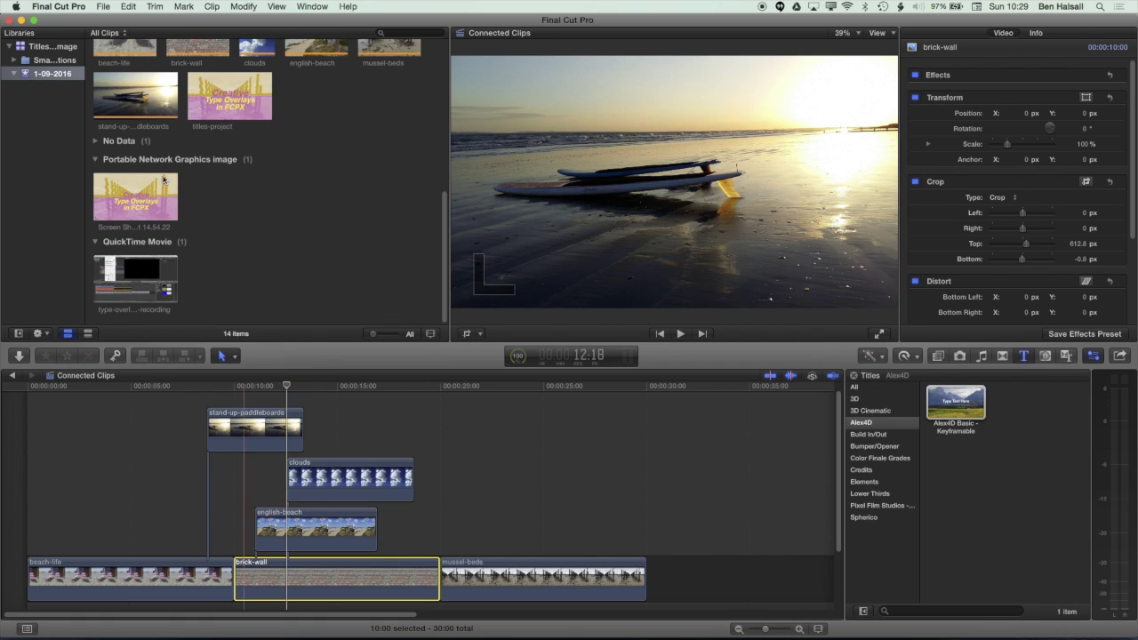
click(129, 6)
click(140, 312)
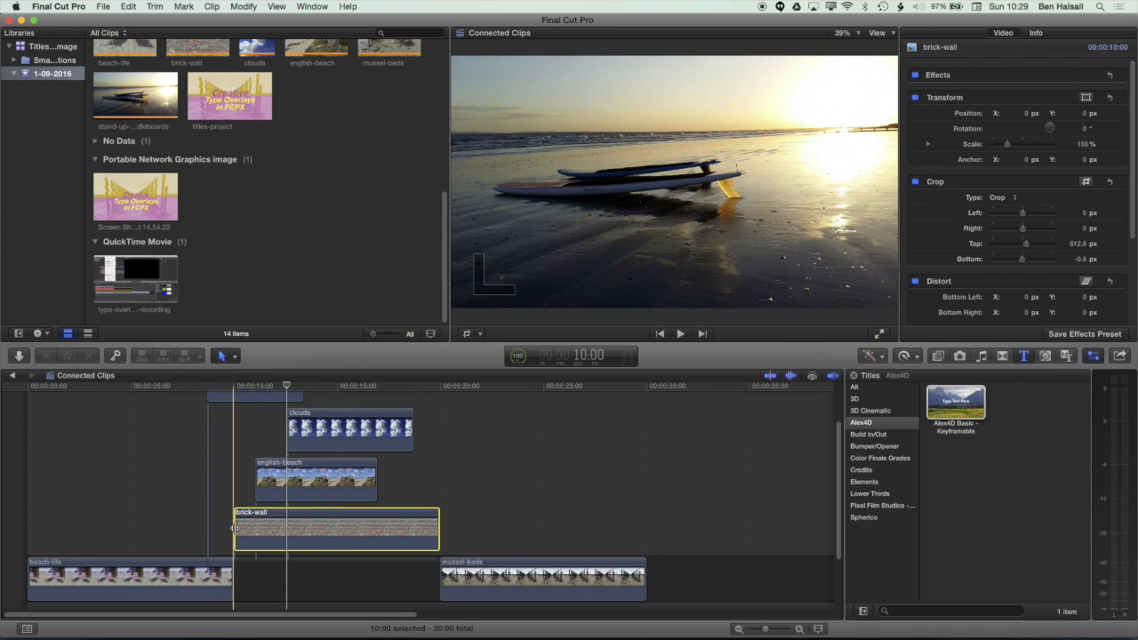
drag(273, 533, 351, 543)
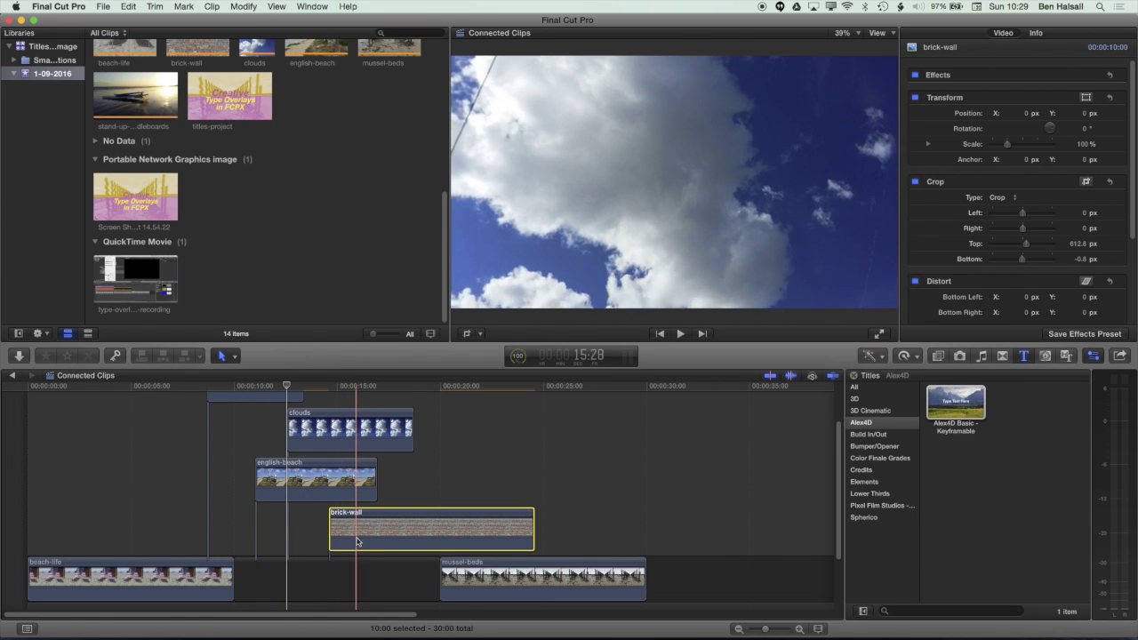
- Undo the brick-wall move and trim its start 03:12 later, leaving about 5½ seconds
key(super+z)
drag(234, 524, 318, 532)
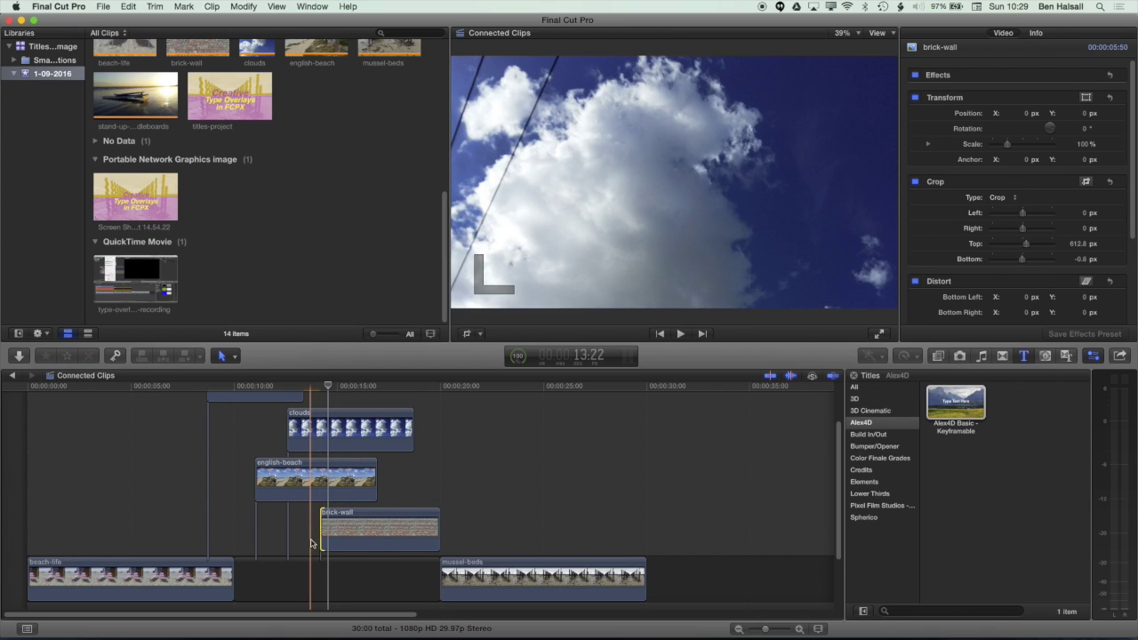
click(370, 539)
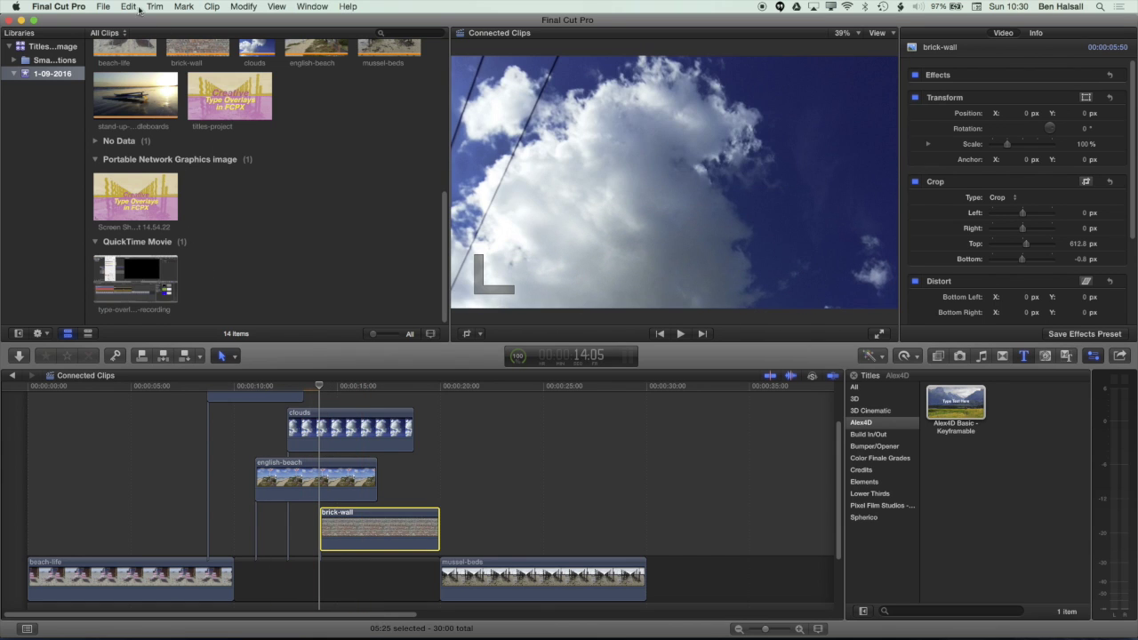
click(128, 6)
- Overwrite the trimmed brick-wall clip to the primary storyline from the Edit menu
click(173, 301)
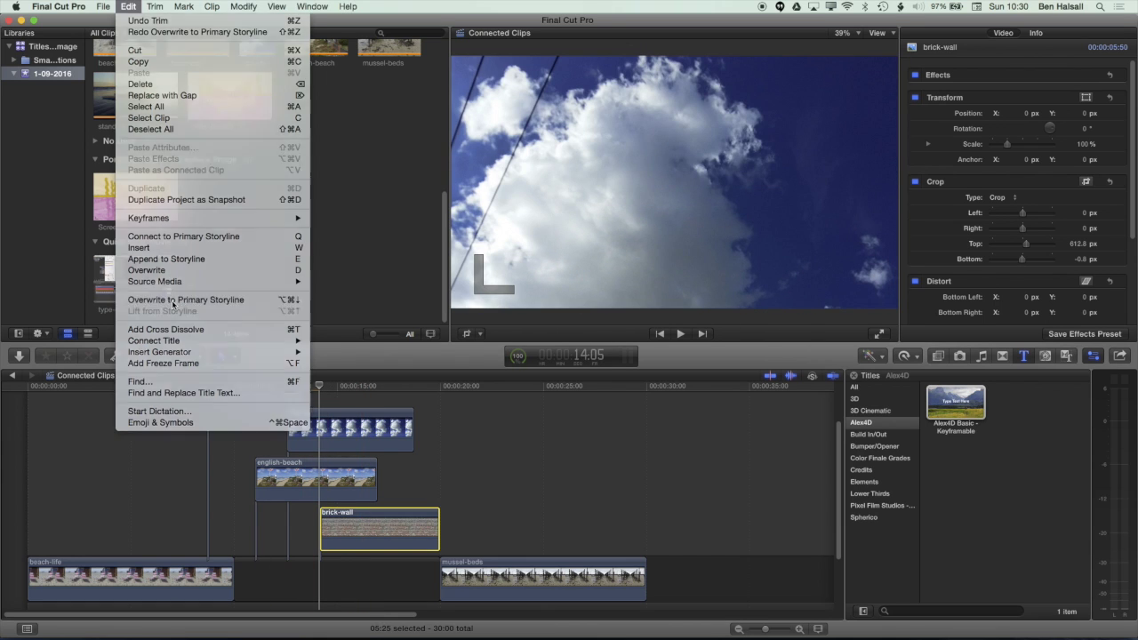